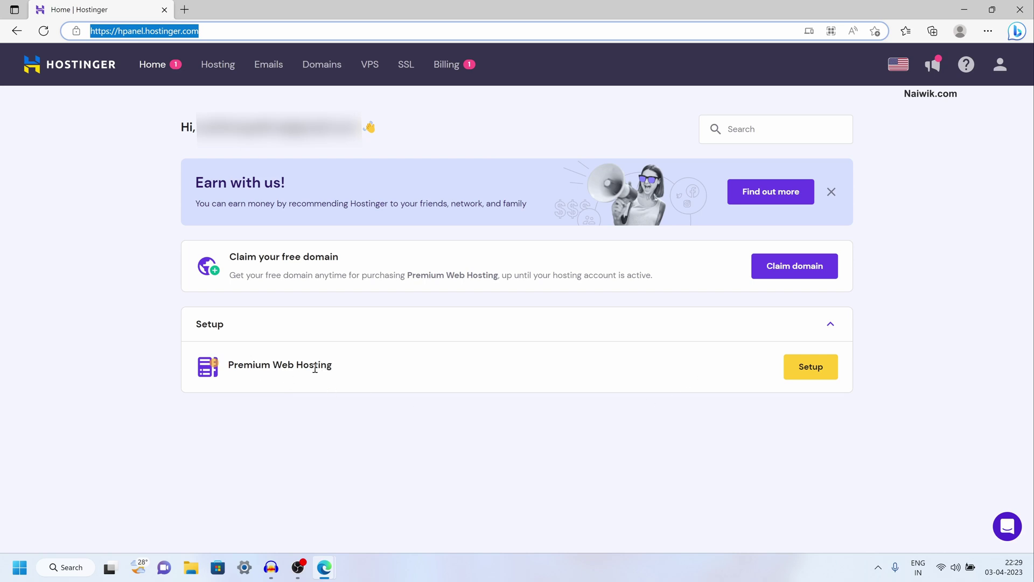
# Start the Premium Web Hosting setup from the hPanel home page.
pyautogui.moveTo(326, 368); pyautogui.dragTo(262, 369)
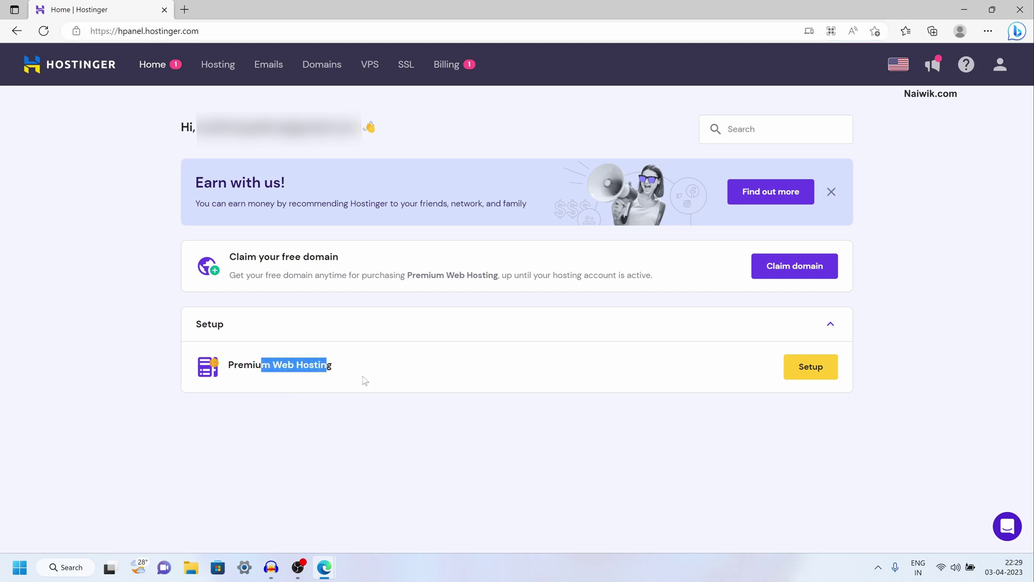
pyautogui.click(790, 367)
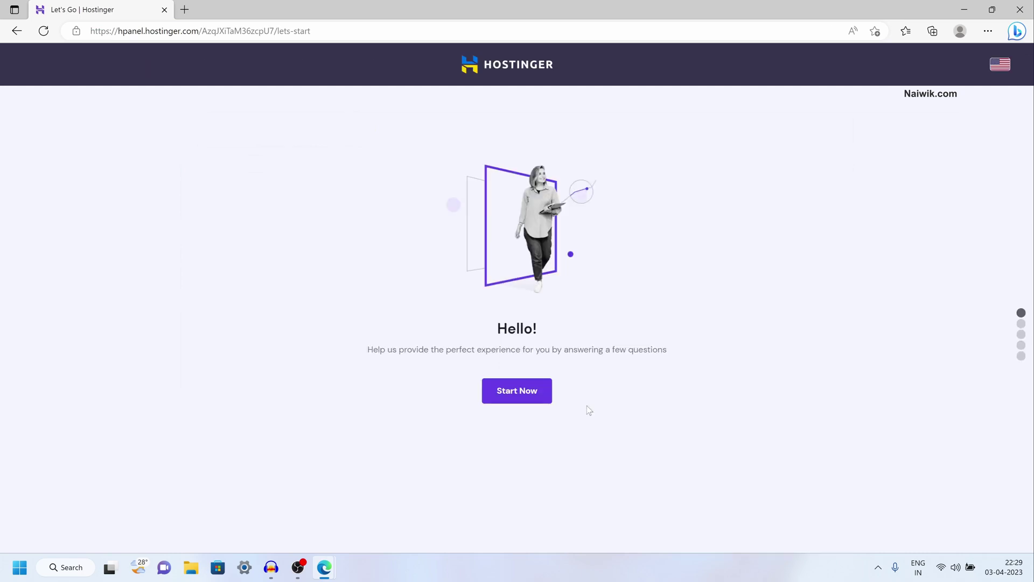
# Complete the onboarding survey: for myself, building it myself, Business type, no help.
pyautogui.click(525, 394)
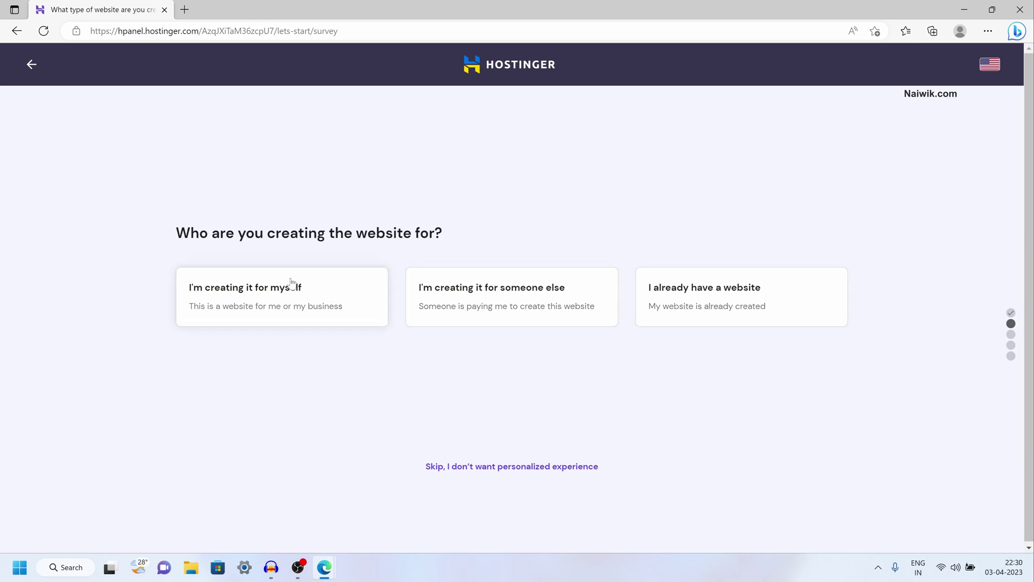
pyautogui.click(287, 294)
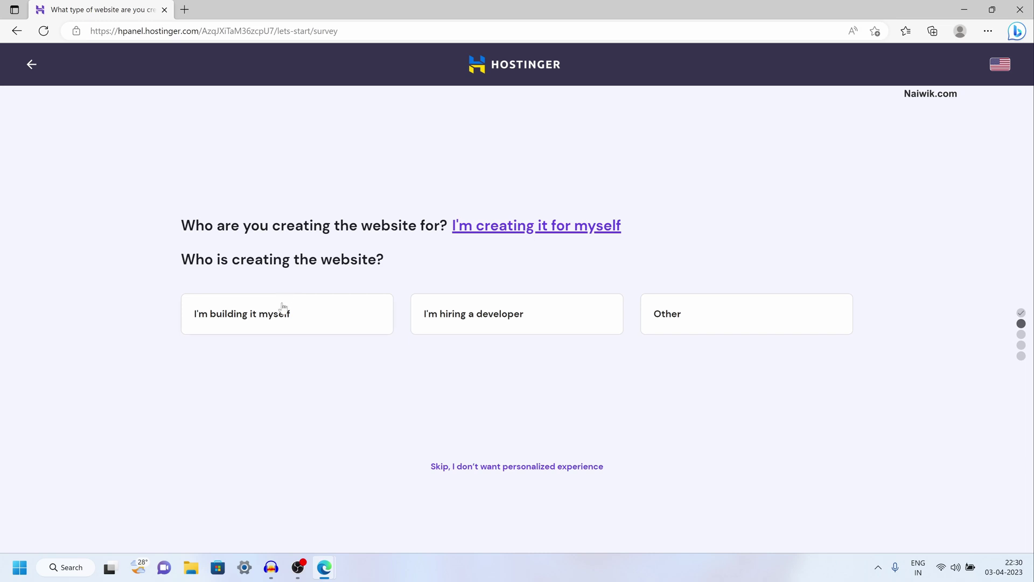
pyautogui.click(264, 320)
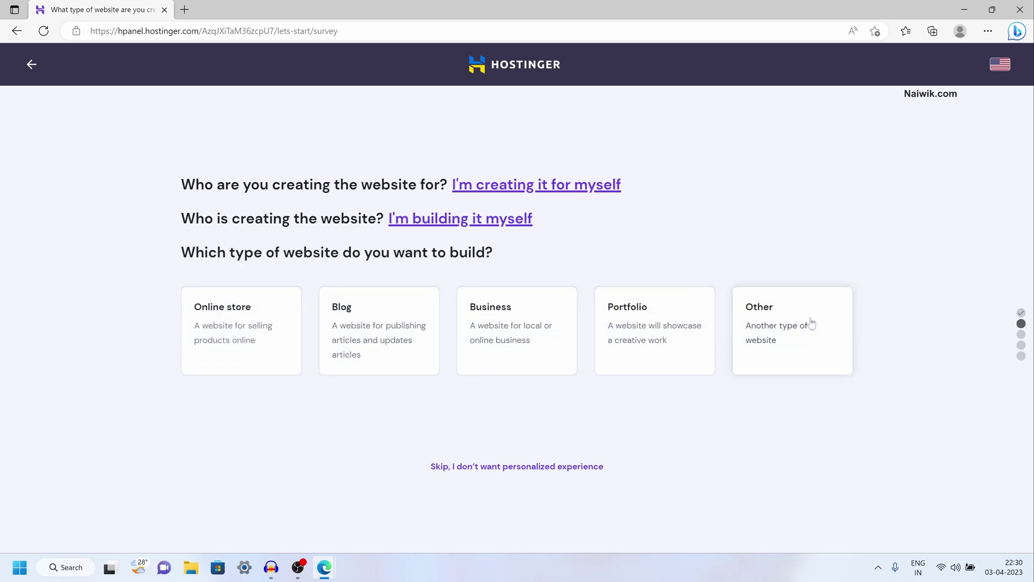
pyautogui.click(545, 335)
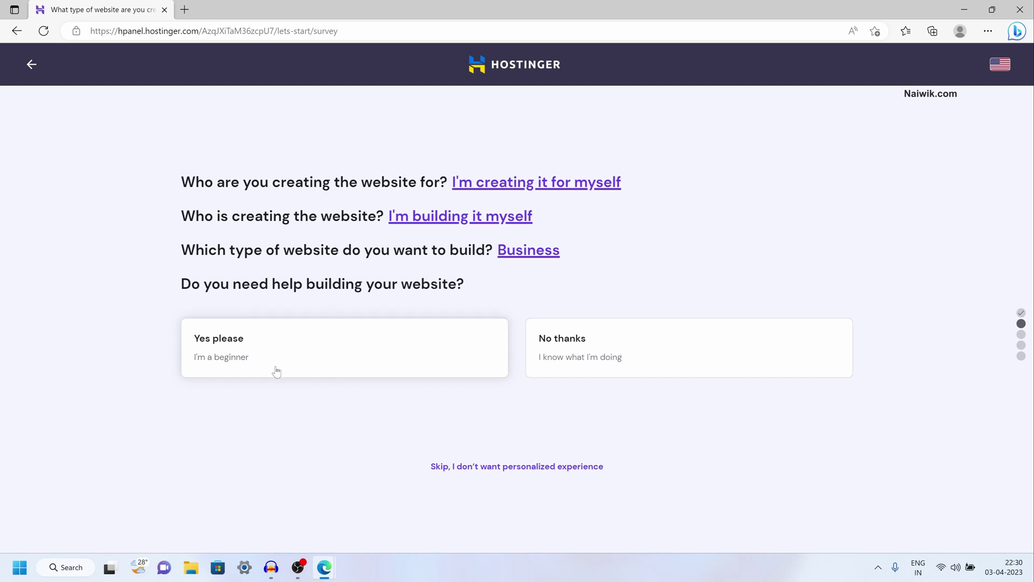
pyautogui.click(590, 356)
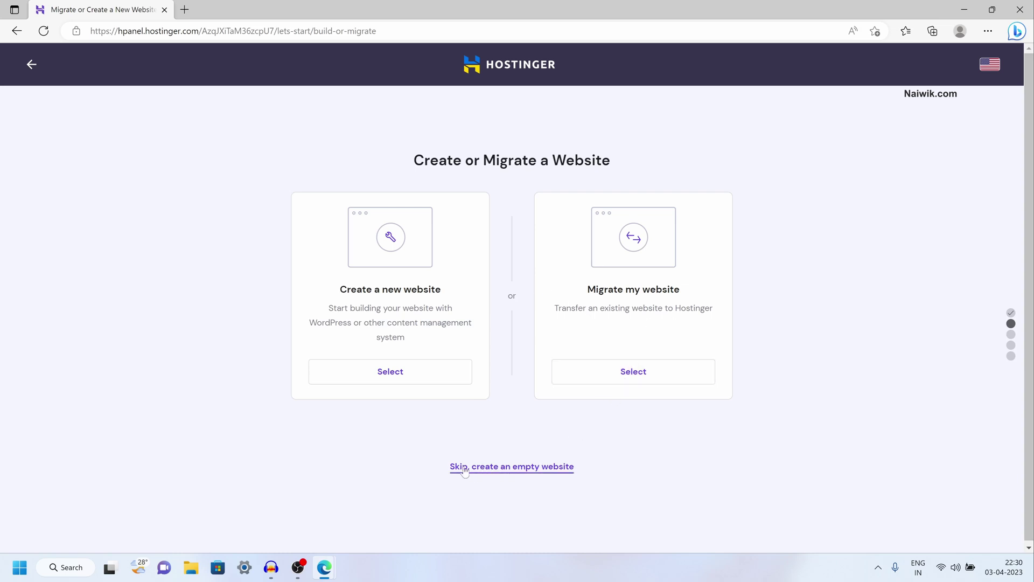
# Skip to an empty website and connect the existing domain hindumahaprasthanam.com.
pyautogui.click(510, 478)
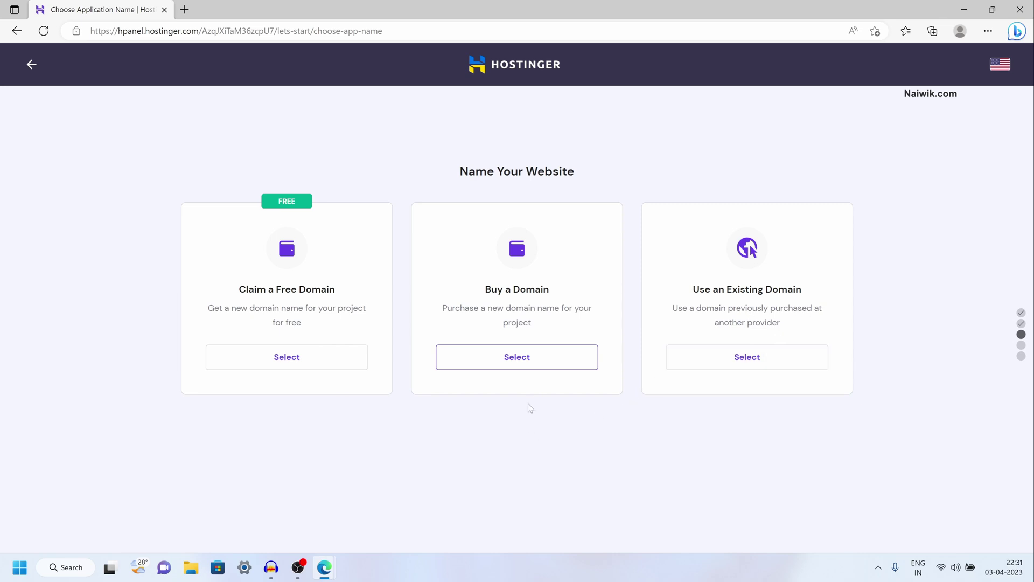
pyautogui.click(531, 357)
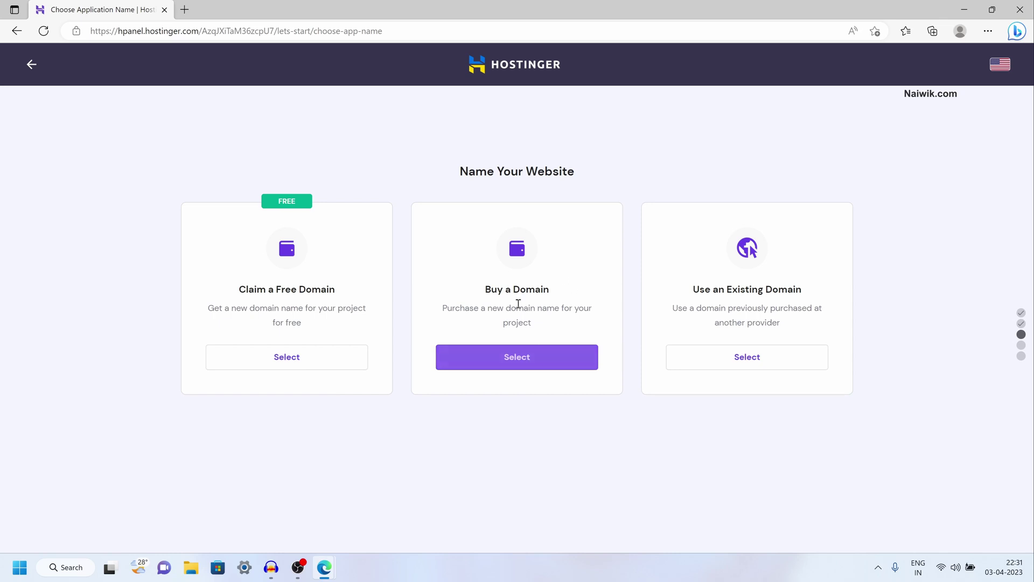
pyautogui.click(742, 359)
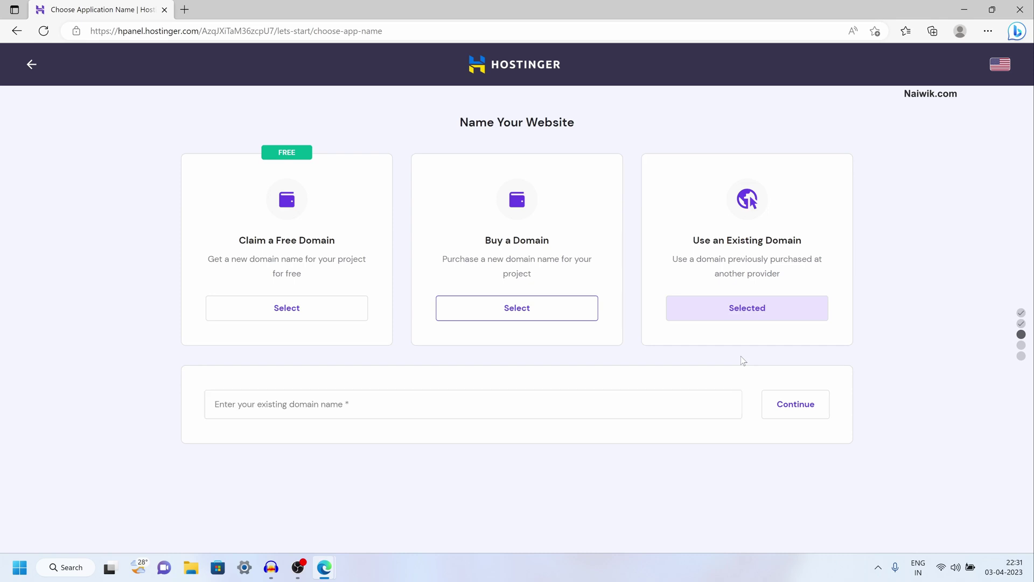
pyautogui.click(570, 413)
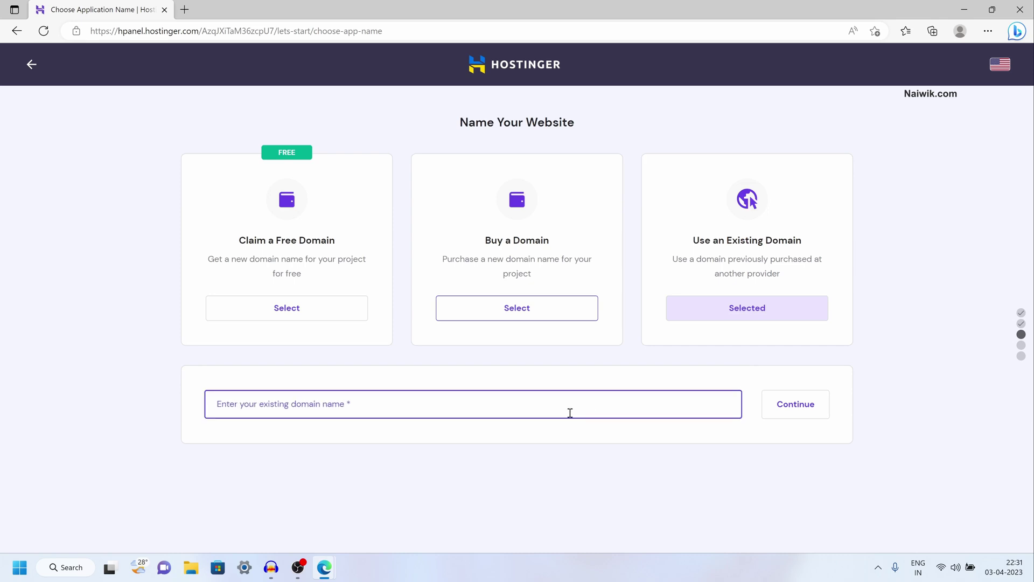
pyautogui.rightClick(570, 413)
pyautogui.click(603, 318)
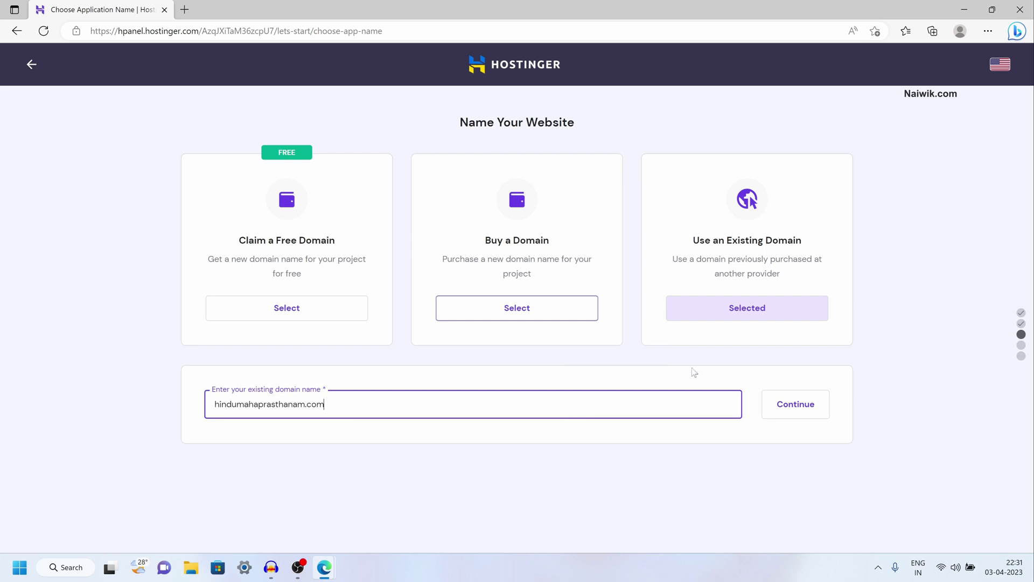
pyautogui.click(811, 407)
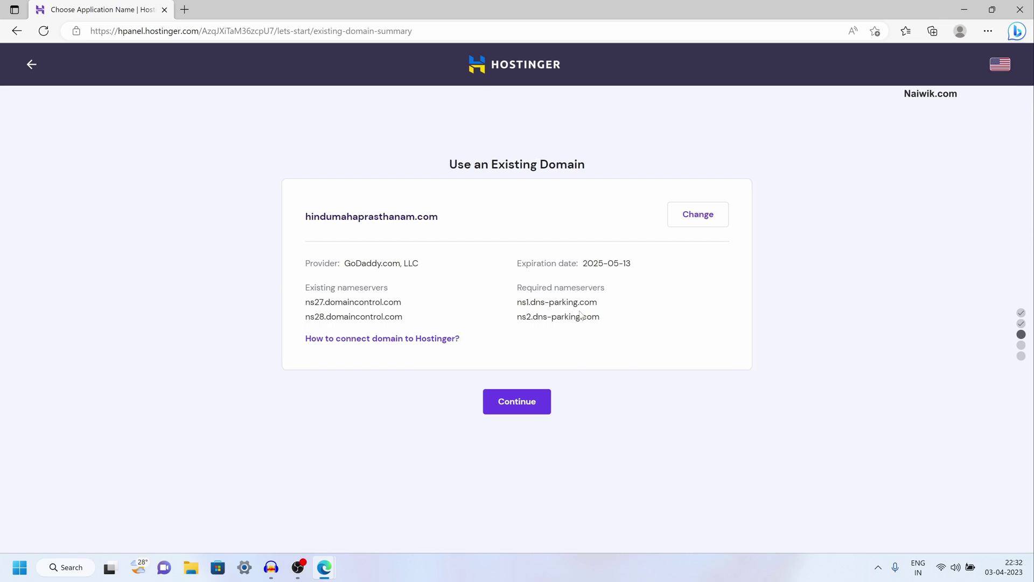
# Note the required nameservers, continue, and finish setup with the Asia (India) server.
pyautogui.moveTo(600, 321); pyautogui.dragTo(518, 287)
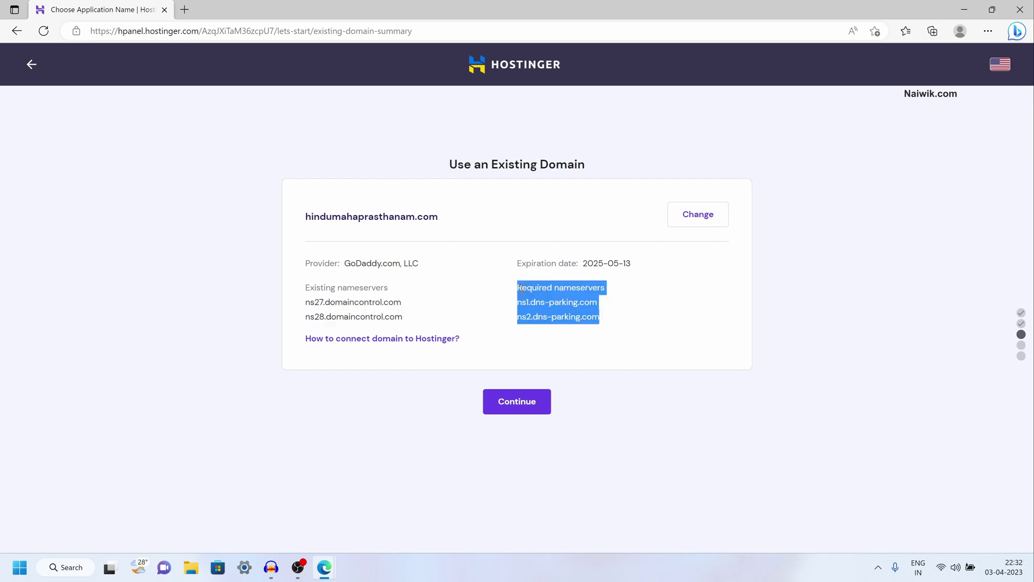
pyautogui.click(593, 375)
pyautogui.click(535, 414)
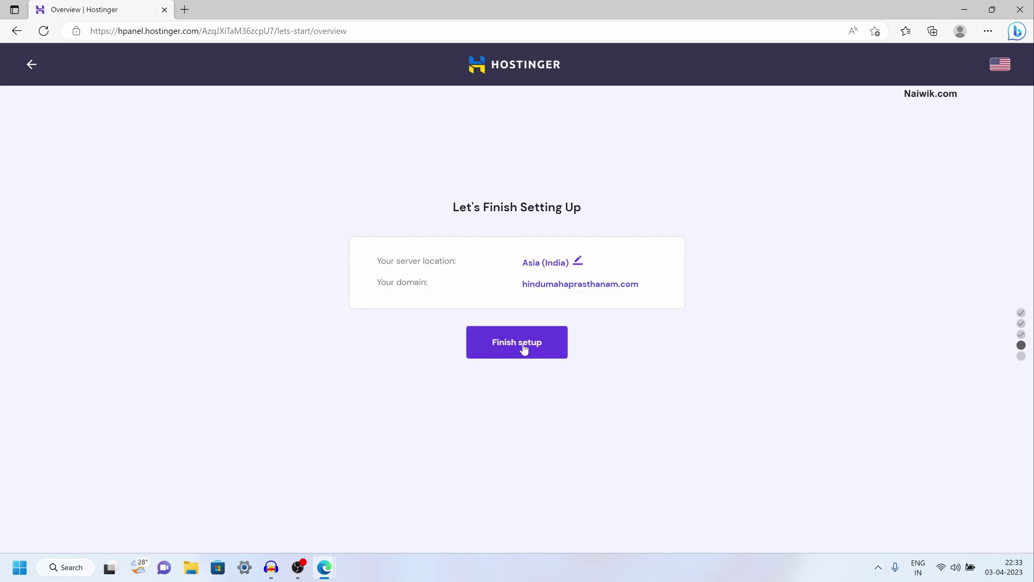
pyautogui.click(517, 342)
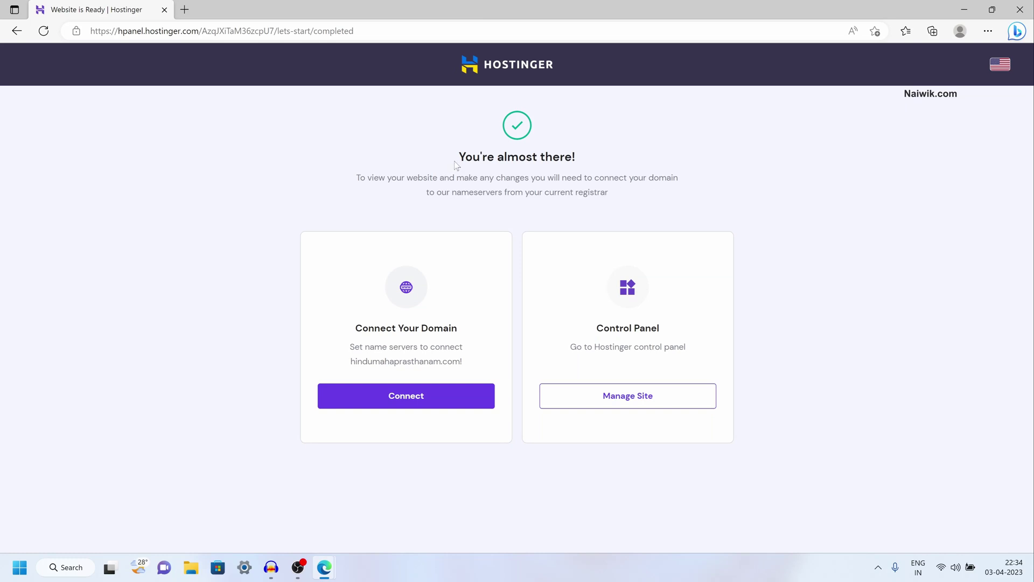
pyautogui.moveTo(457, 165); pyautogui.dragTo(600, 154)
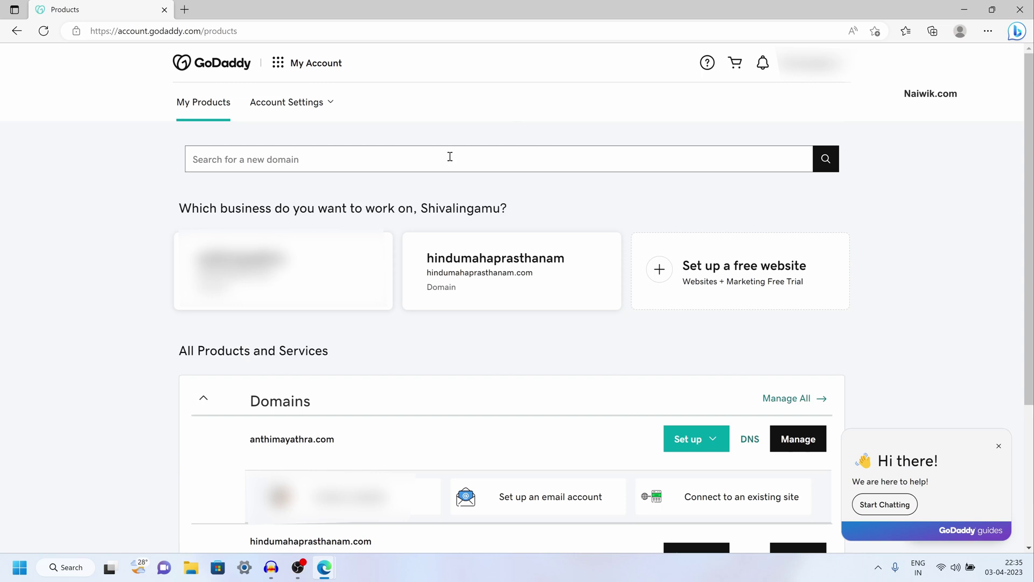
# Reload GoDaddy's My Products and open Manage for hindumahaprasthanam.com.
pyautogui.hotkey('alt', 'Left')
pyautogui.scroll(-3, 454, 259)
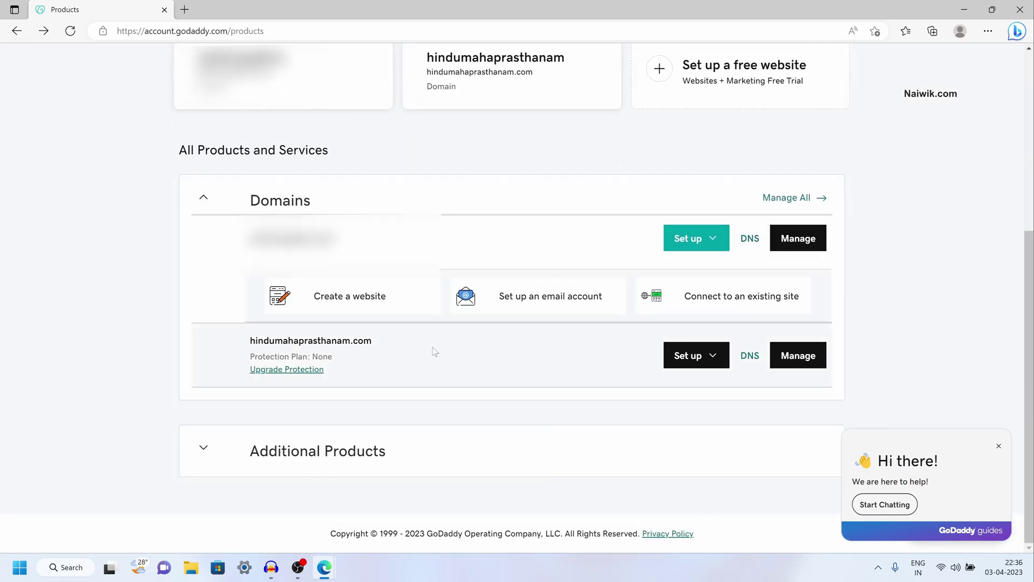
pyautogui.moveTo(391, 346); pyautogui.dragTo(249, 345)
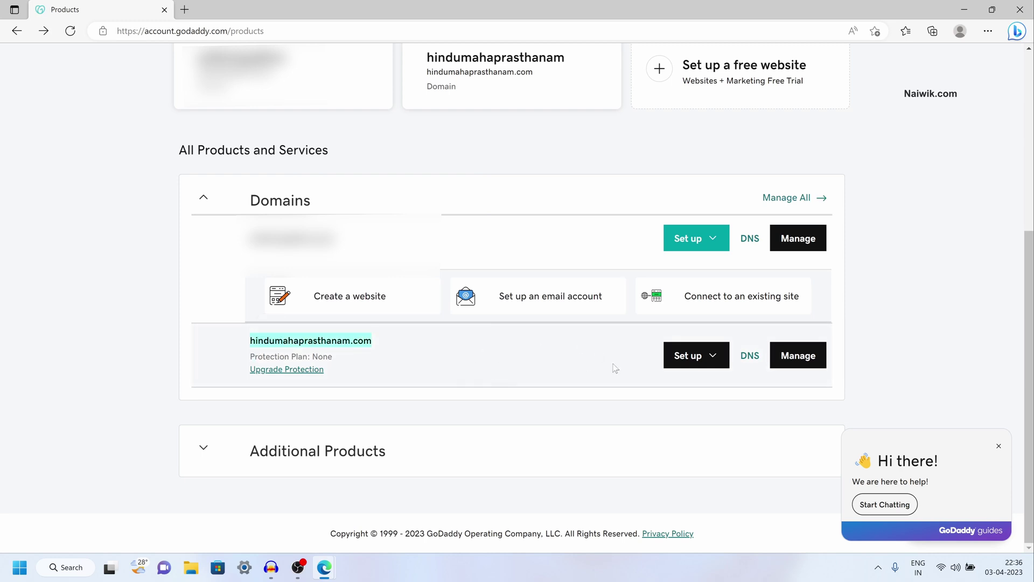
pyautogui.click(799, 363)
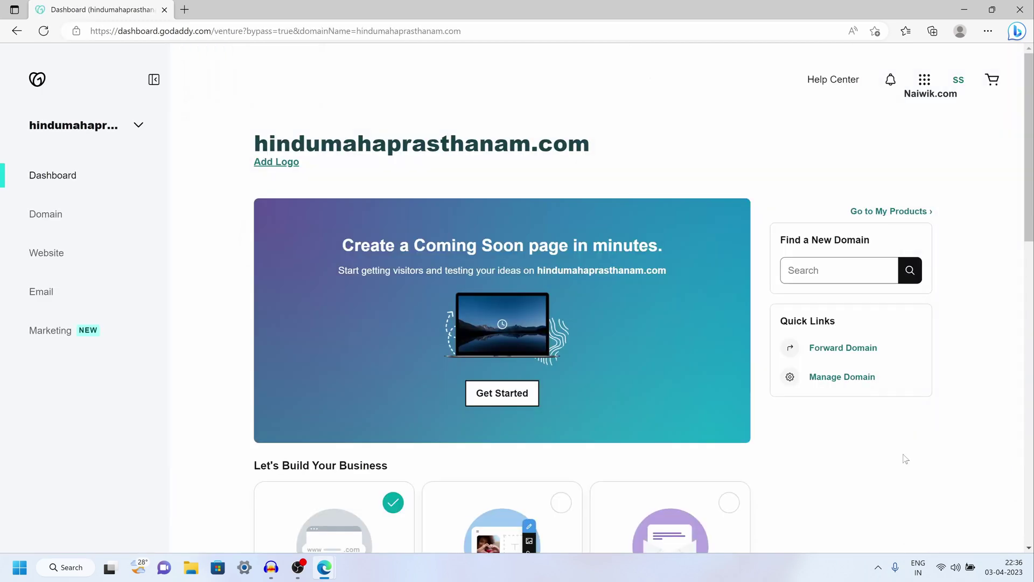
# Open DNS > Nameservers for the domain, showing ns27 and ns28.domaincontrol.com.
pyautogui.moveTo(845, 320); pyautogui.dragTo(770, 320)
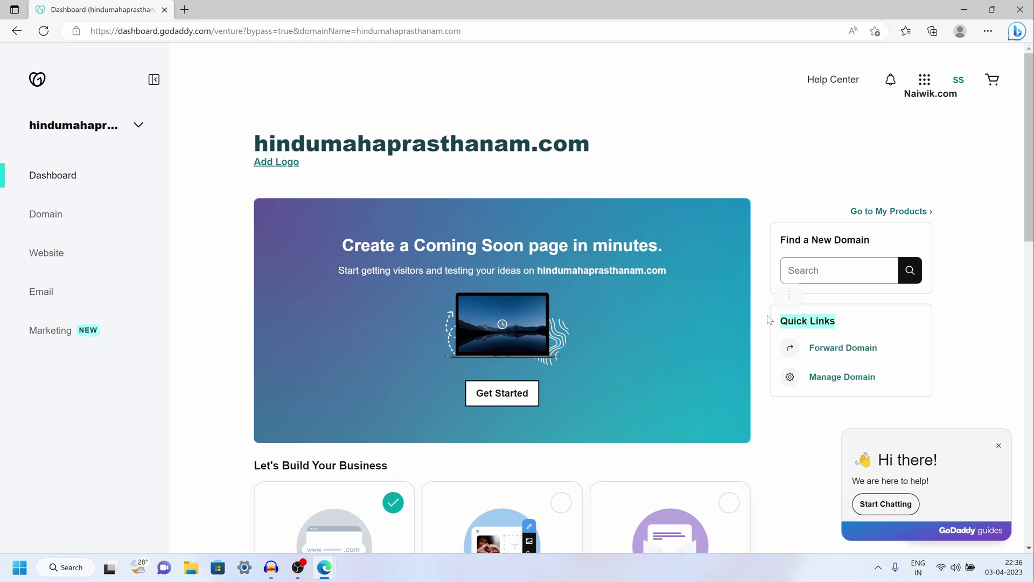
pyautogui.click(842, 379)
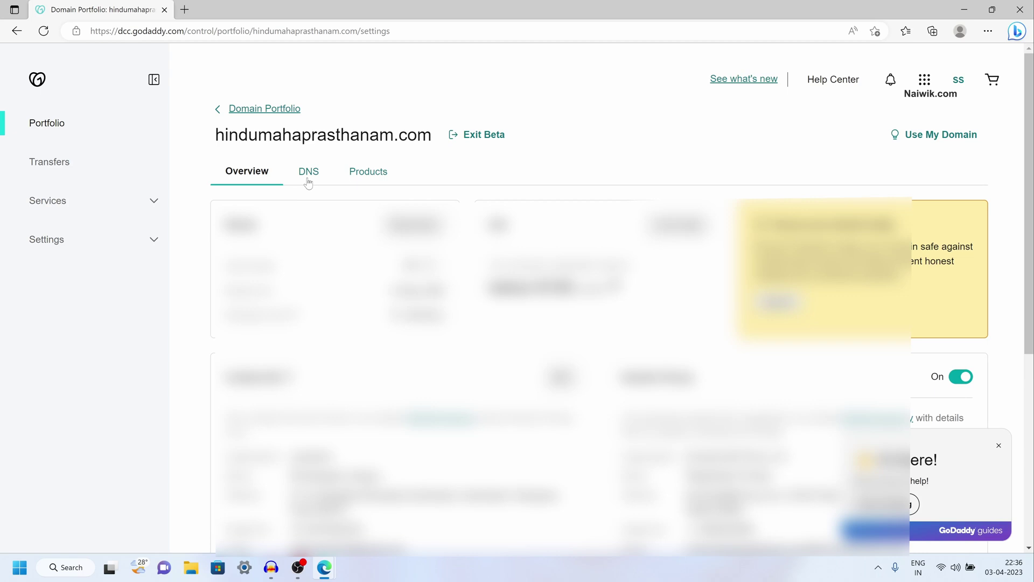
pyautogui.click(308, 182)
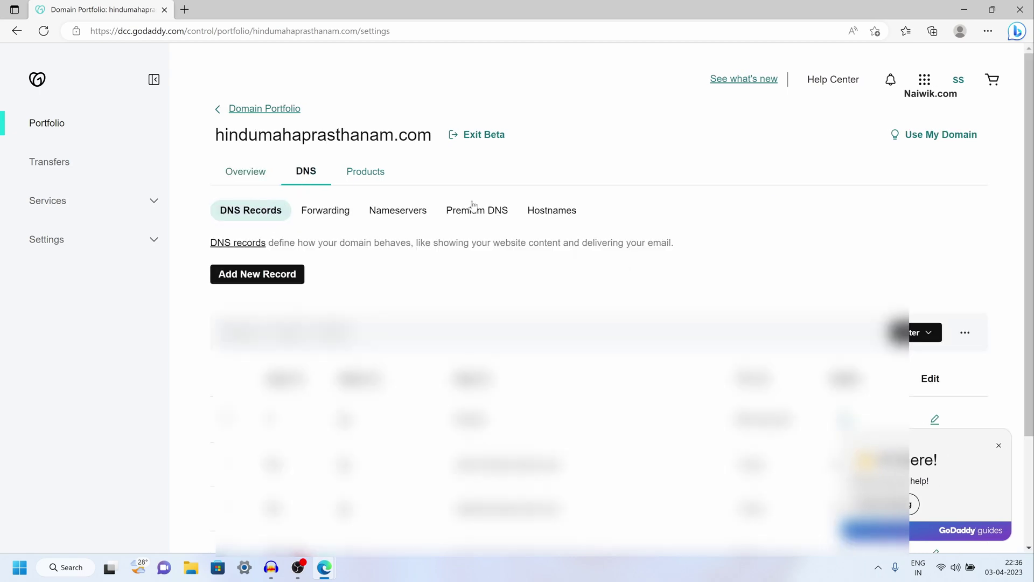
pyautogui.click(419, 214)
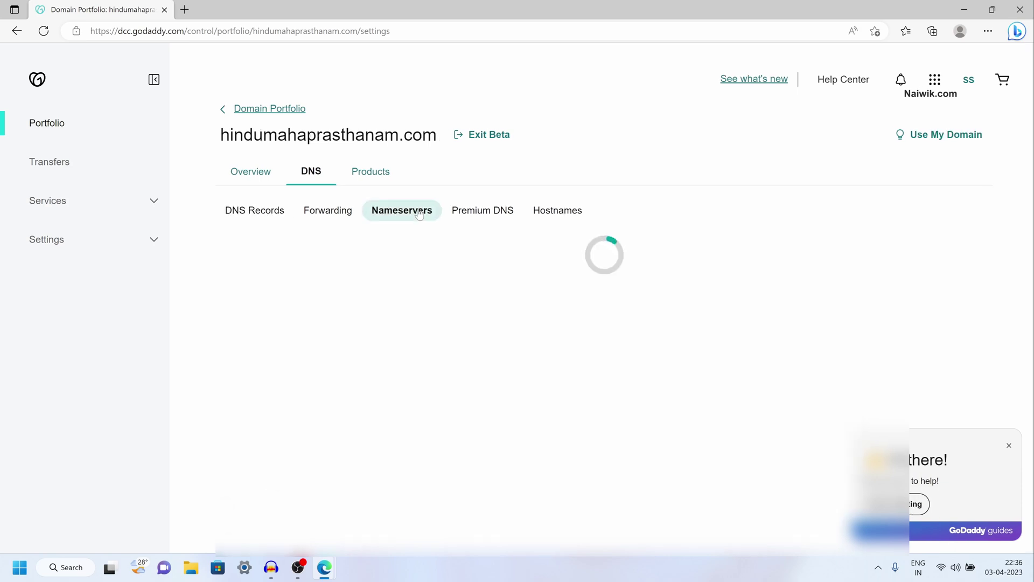
pyautogui.moveTo(331, 399); pyautogui.dragTo(229, 358)
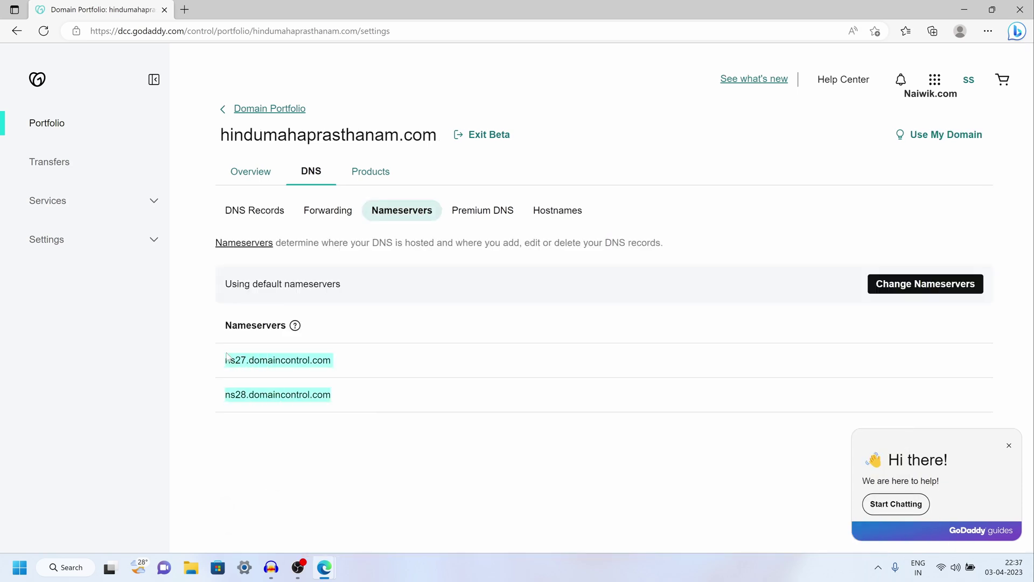
pyautogui.click(384, 389)
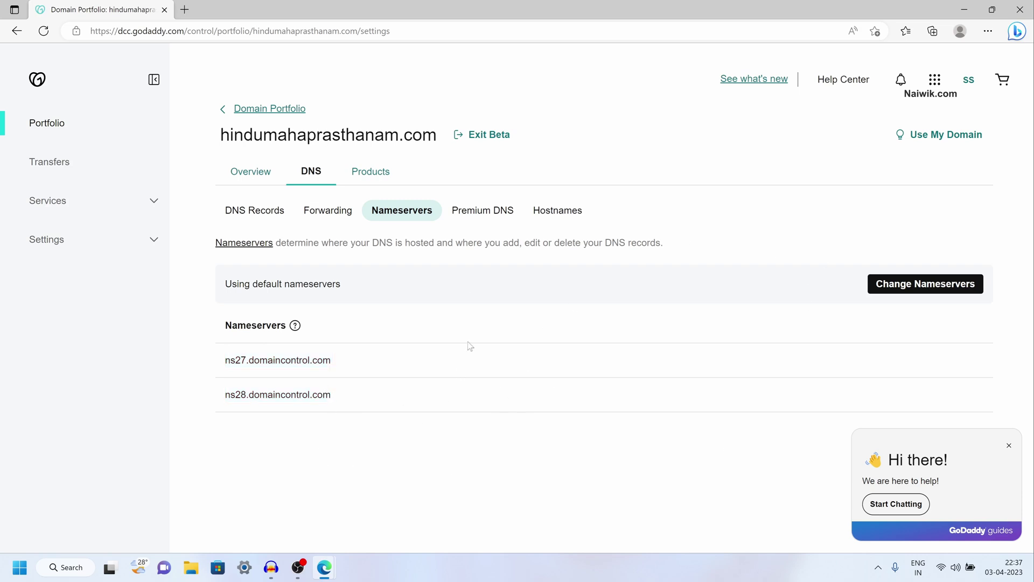
# Switch to custom nameservers and enter ns1.dns-parking.com and ns2.dns-parking.com.
pyautogui.click(935, 286)
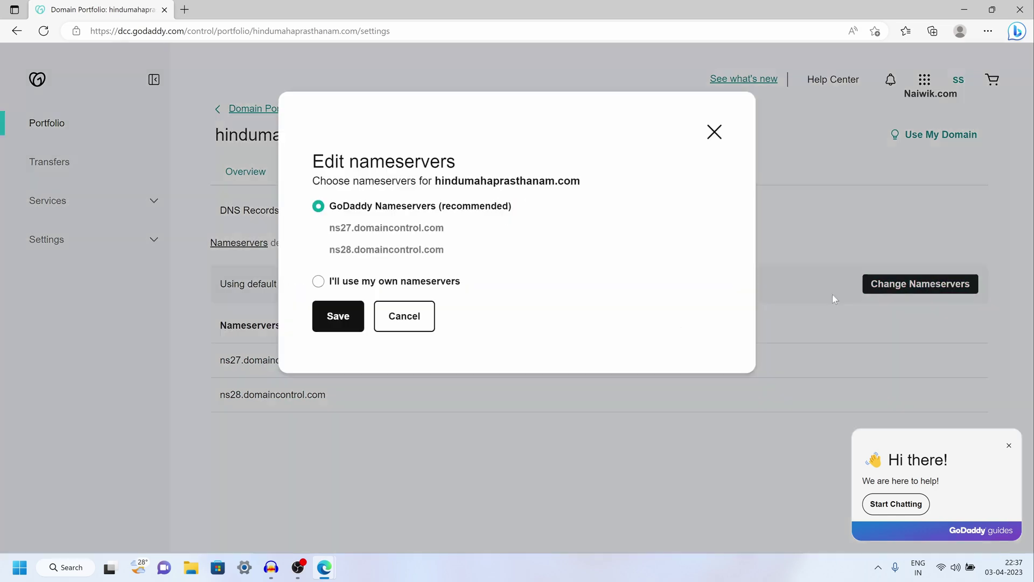
pyautogui.click(319, 281)
pyautogui.click(408, 269)
pyautogui.write('ns1.dns-parking.com')
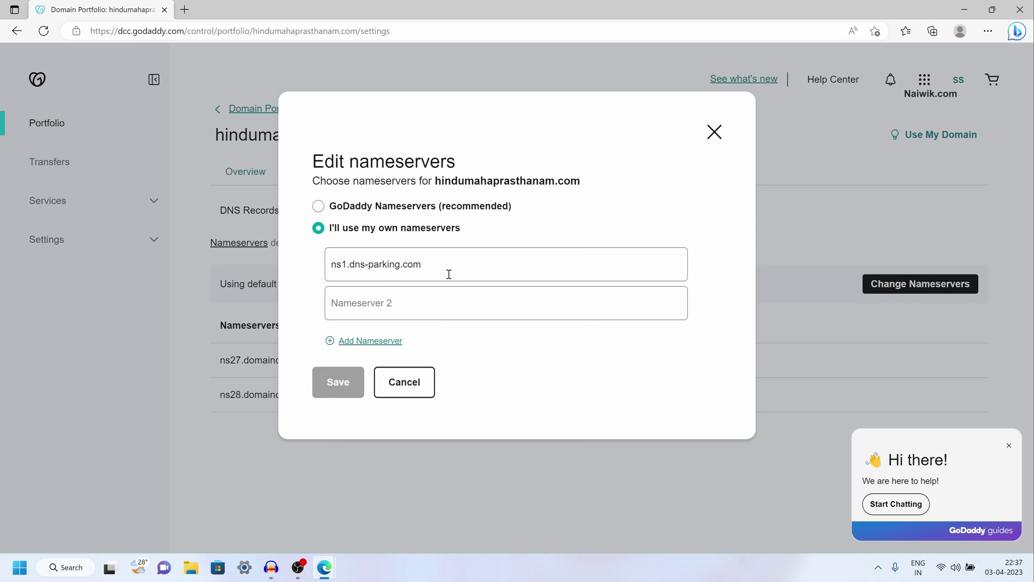
pyautogui.click(422, 304)
pyautogui.write('ns1.dns-parking.com')
pyautogui.click(346, 305)
pyautogui.press('BackSpace')
pyautogui.write('2')
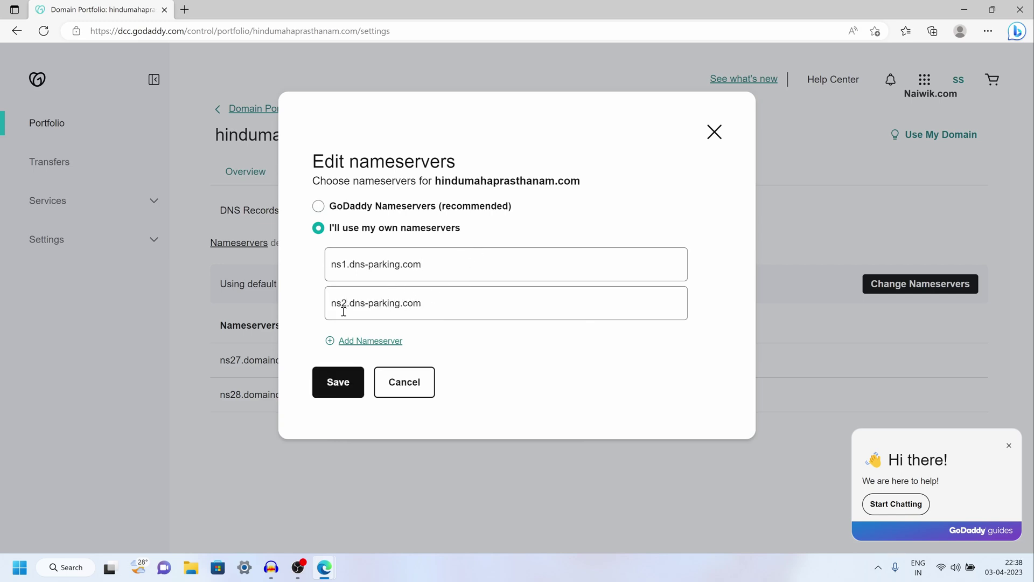
# Remove the extra empty nameserver row, then save and confirm the change.
pyautogui.tripleClick(332, 274)
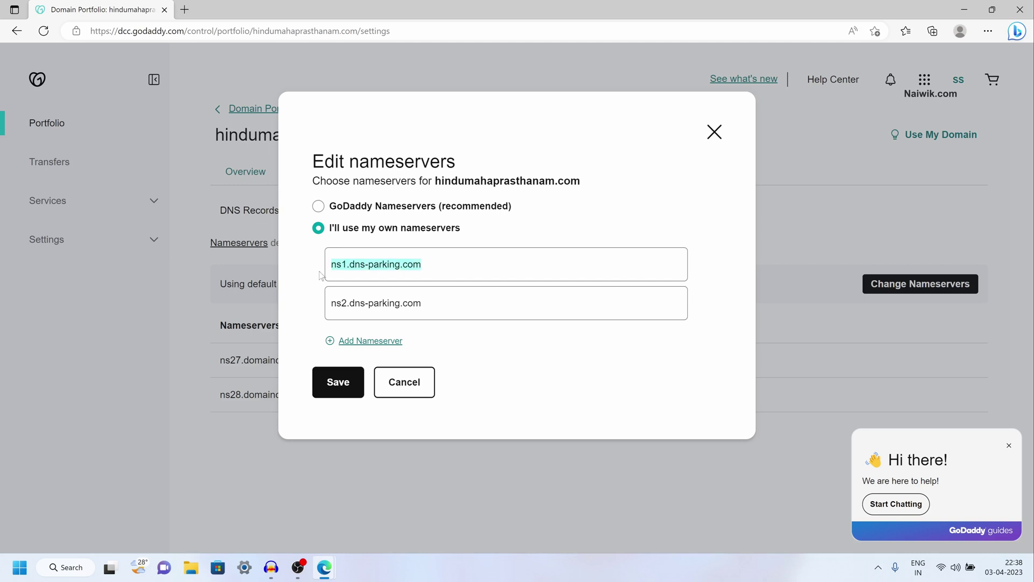
pyautogui.click(464, 338)
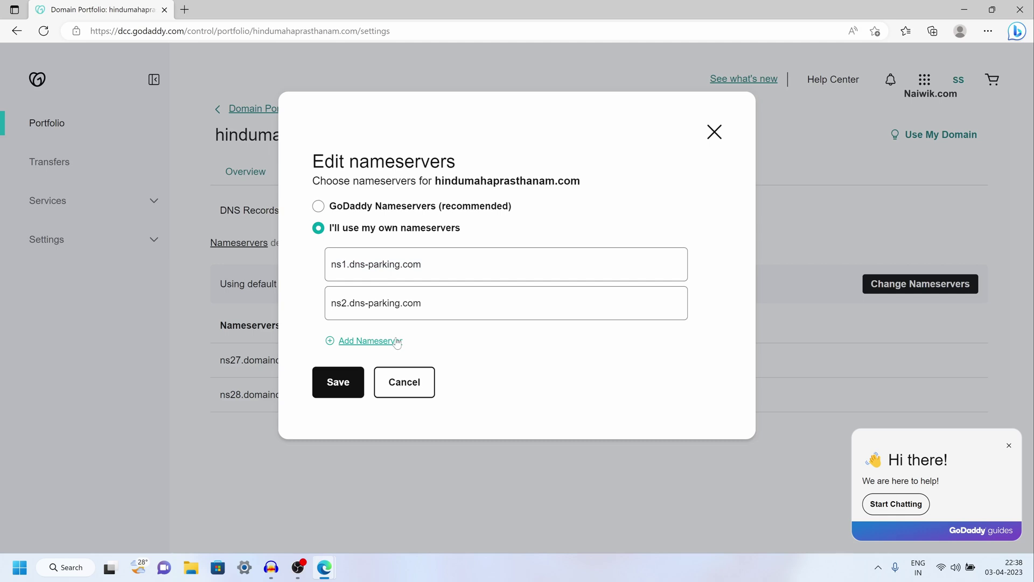
pyautogui.click(365, 341)
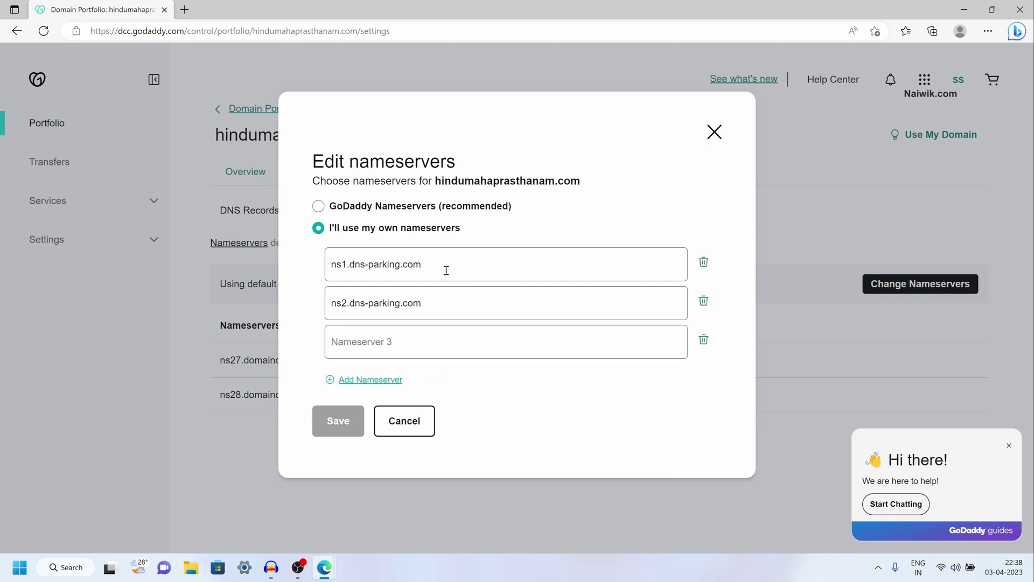
pyautogui.click(704, 340)
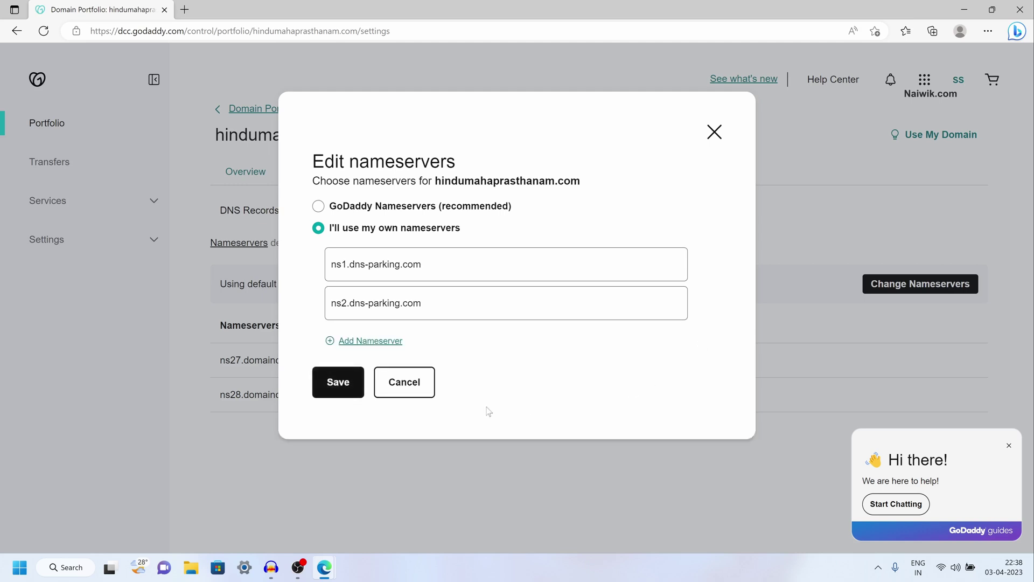
pyautogui.click(352, 389)
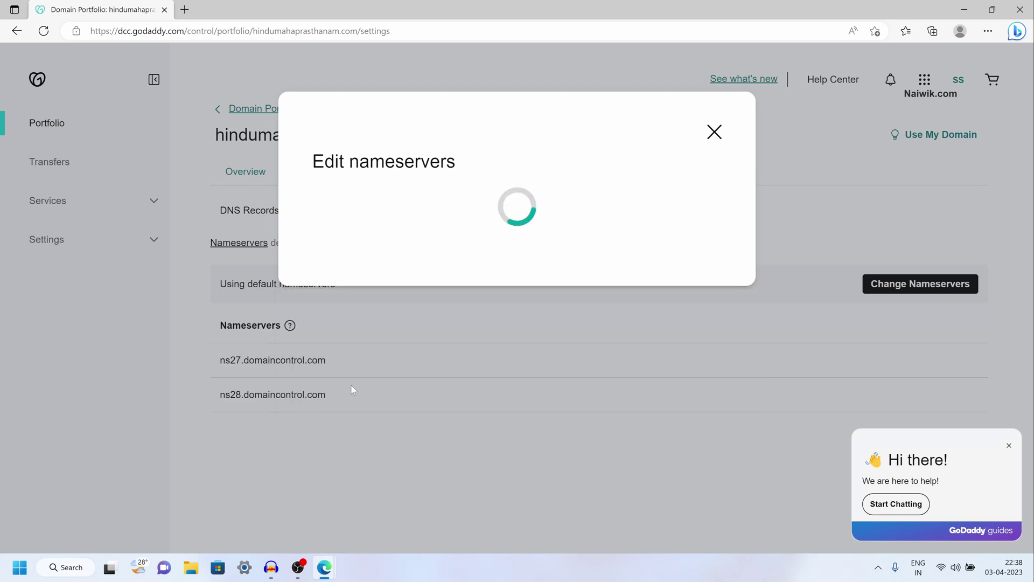
pyautogui.click(369, 313)
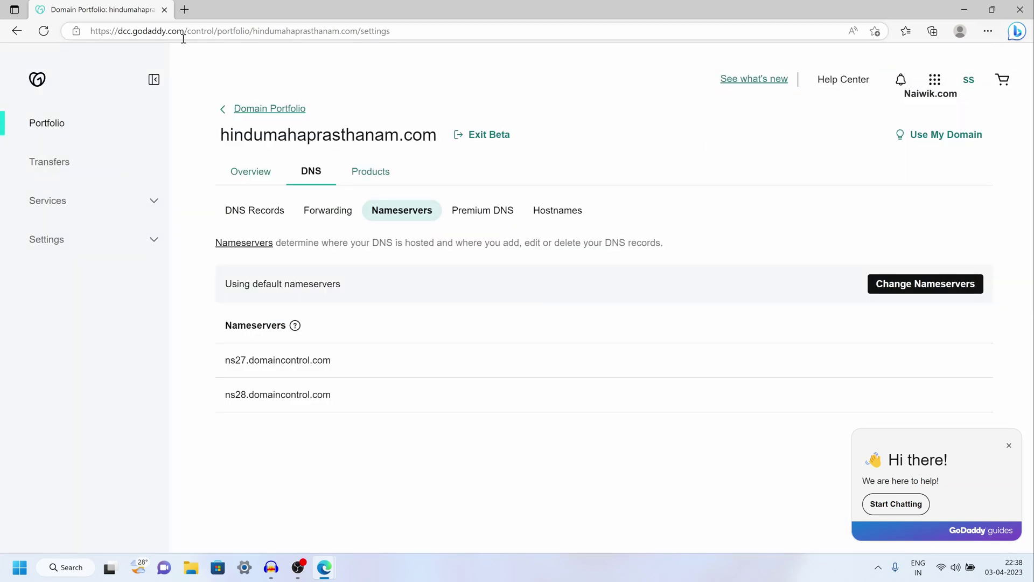
# Reload and verify DNS > Nameservers now lists ns1 and ns2.dns-parking.com.
pyautogui.click(48, 34)
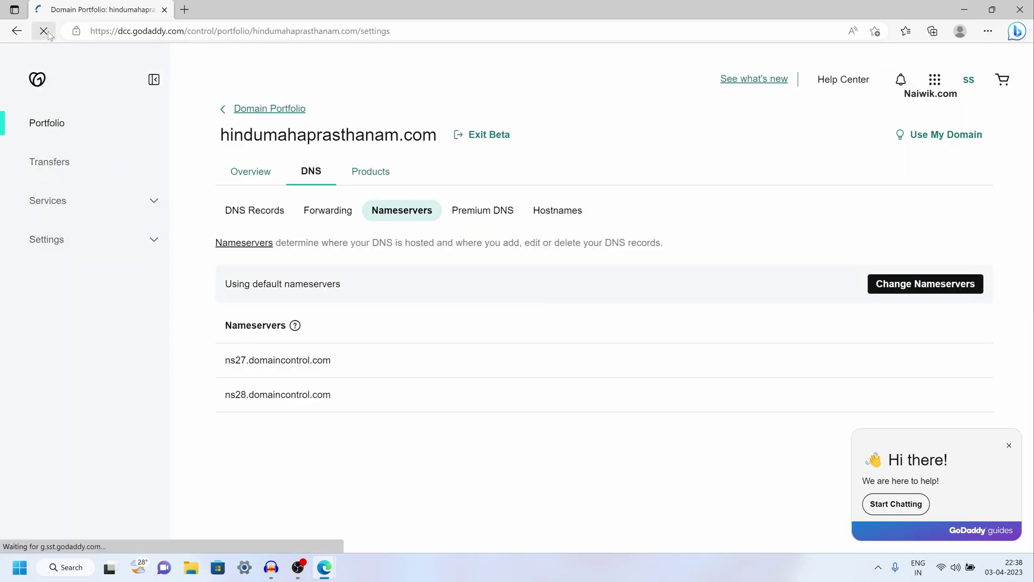
pyautogui.click(312, 178)
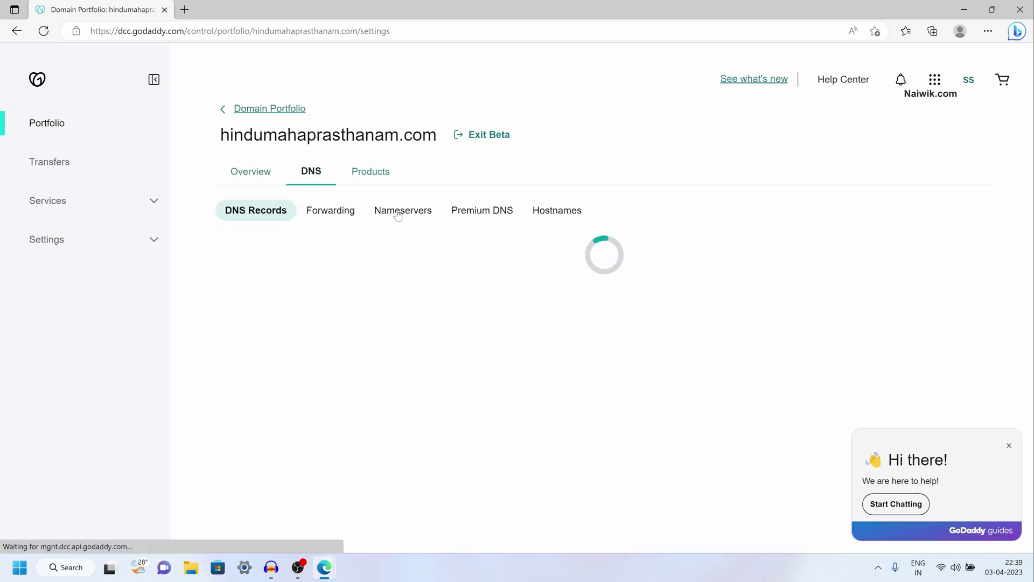
pyautogui.click(397, 213)
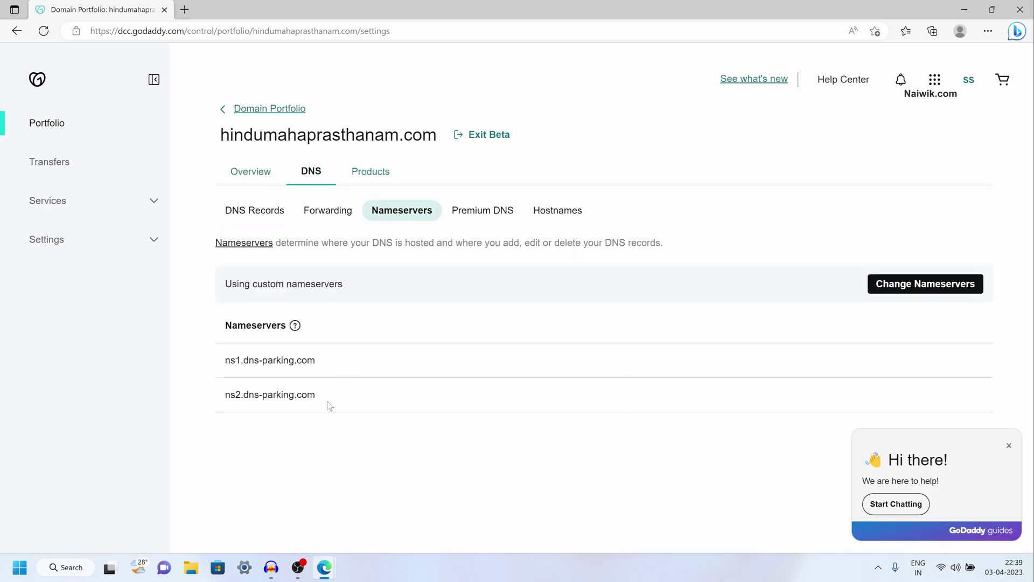
pyautogui.moveTo(330, 406); pyautogui.dragTo(210, 369)
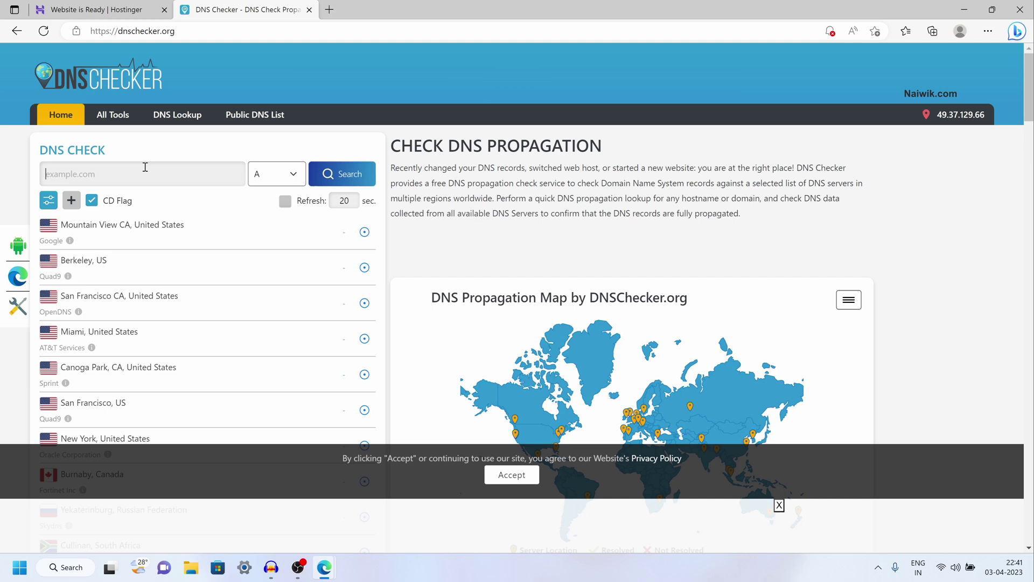
# Run an NS lookup for hindumahaprasthanam.com and review the worldwide dns-parking.com results.
pyautogui.click(145, 167)
pyautogui.write('hindumahaprasthanam.com')
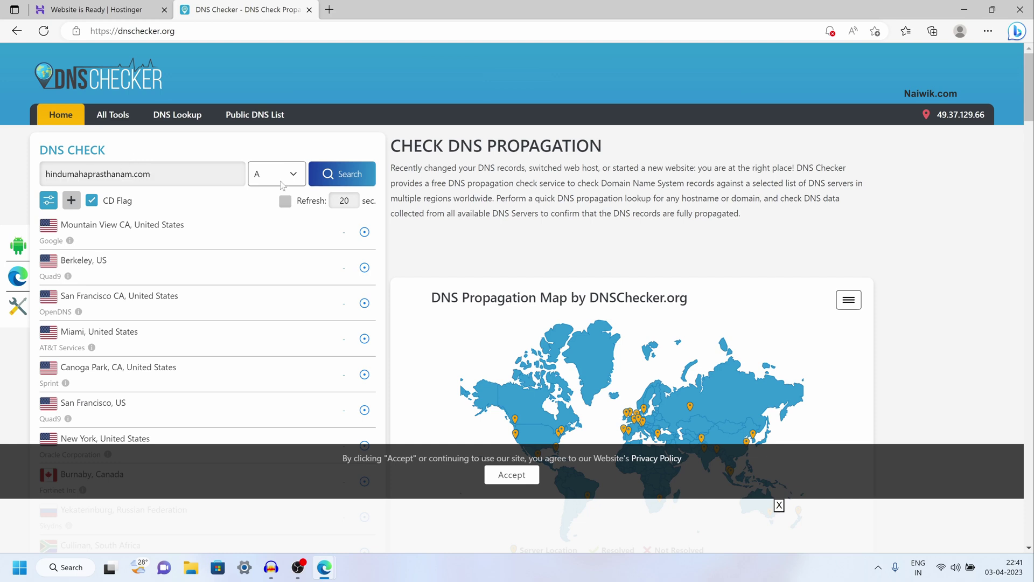
pyautogui.click(322, 179)
pyautogui.click(274, 174)
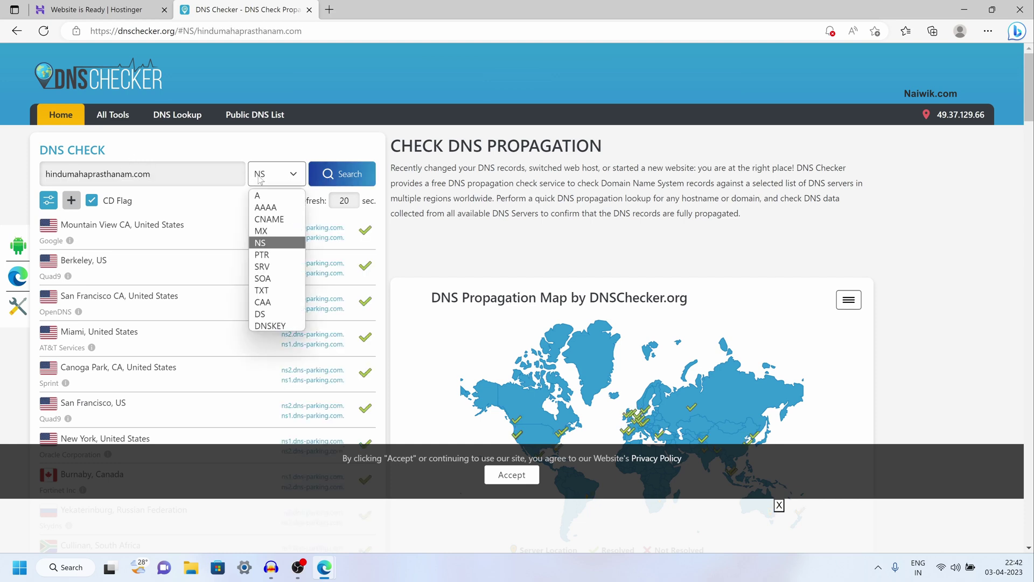
pyautogui.click(274, 244)
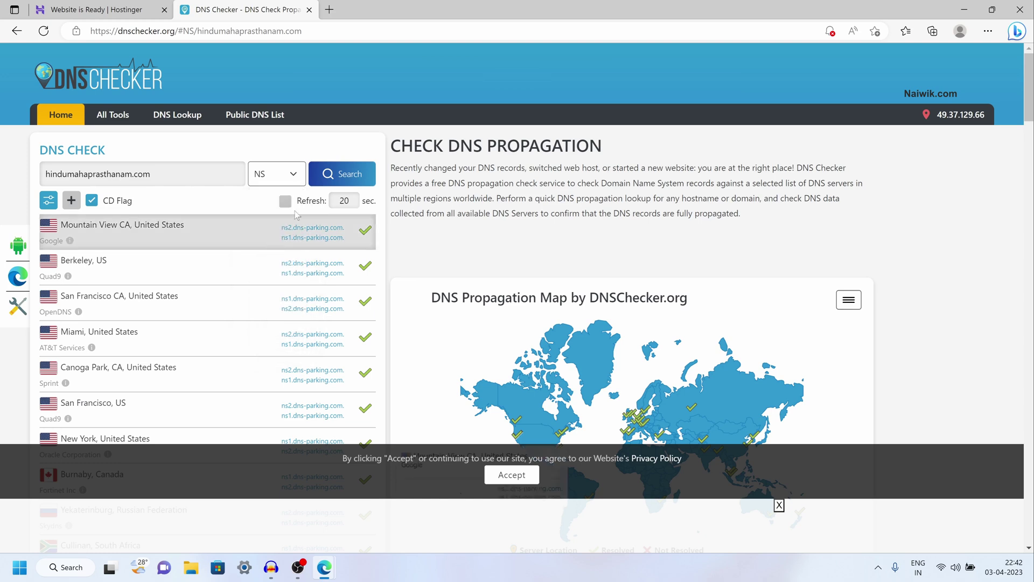
pyautogui.click(340, 174)
pyautogui.scroll(-9, 320, 237)
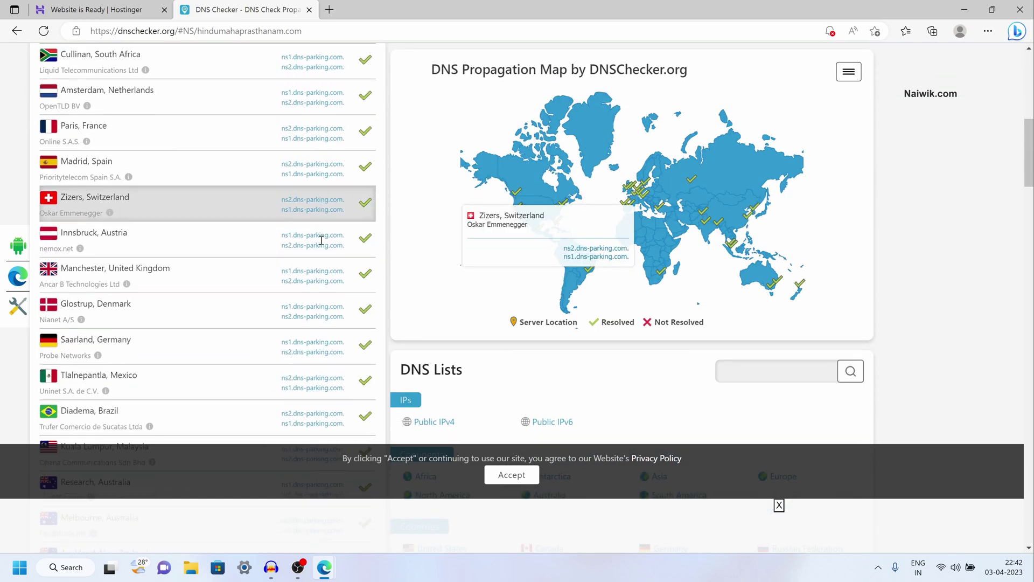
pyautogui.scroll(-2, 322, 240)
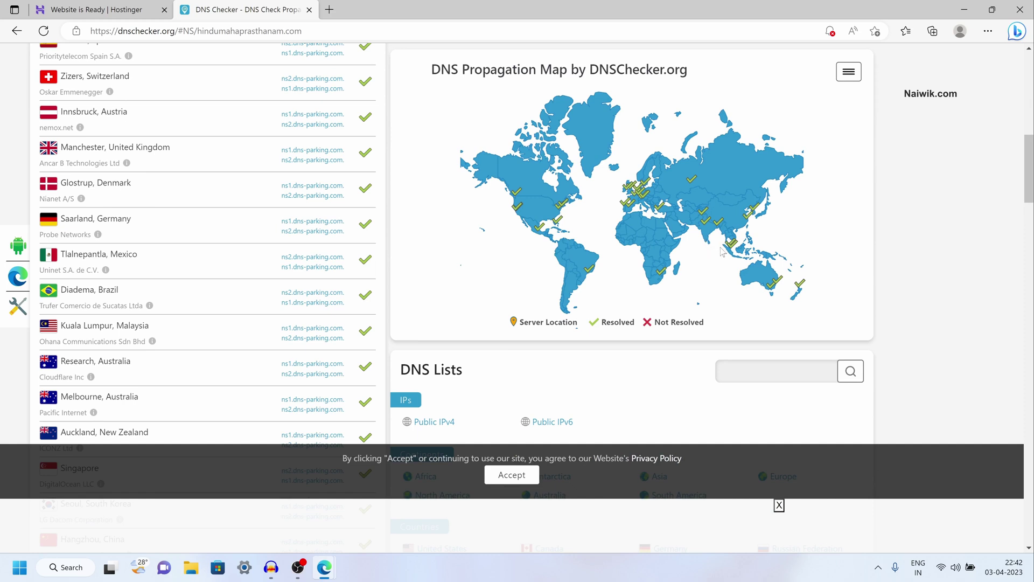
pyautogui.moveTo(706, 226)
pyautogui.scroll(3, 201, 224)
# Open Manage Site, view the live 'You Are All Set to Go!' page, then return to Dashboard.
pyautogui.click(60, 7)
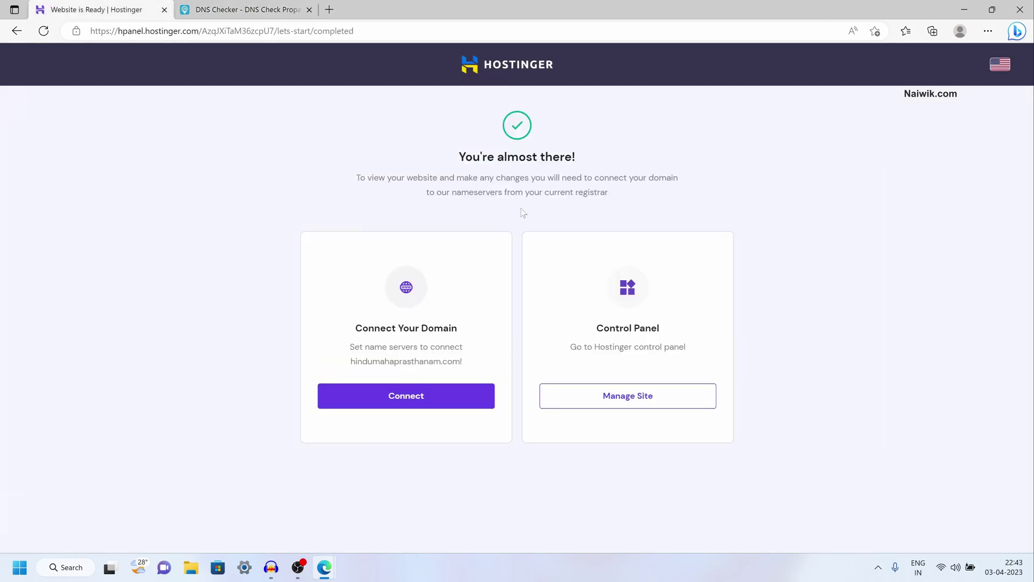
pyautogui.click(571, 393)
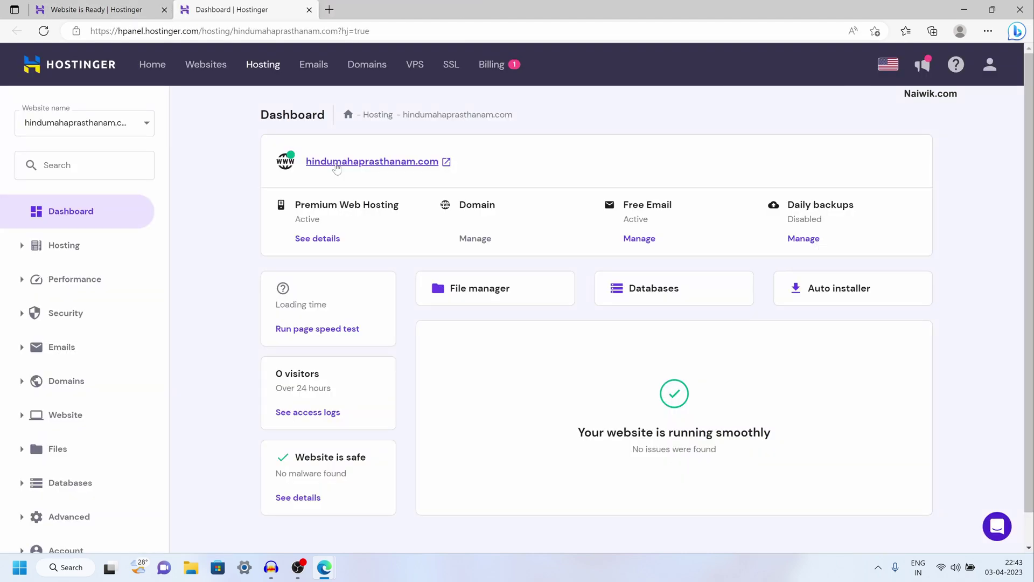
pyautogui.click(336, 164)
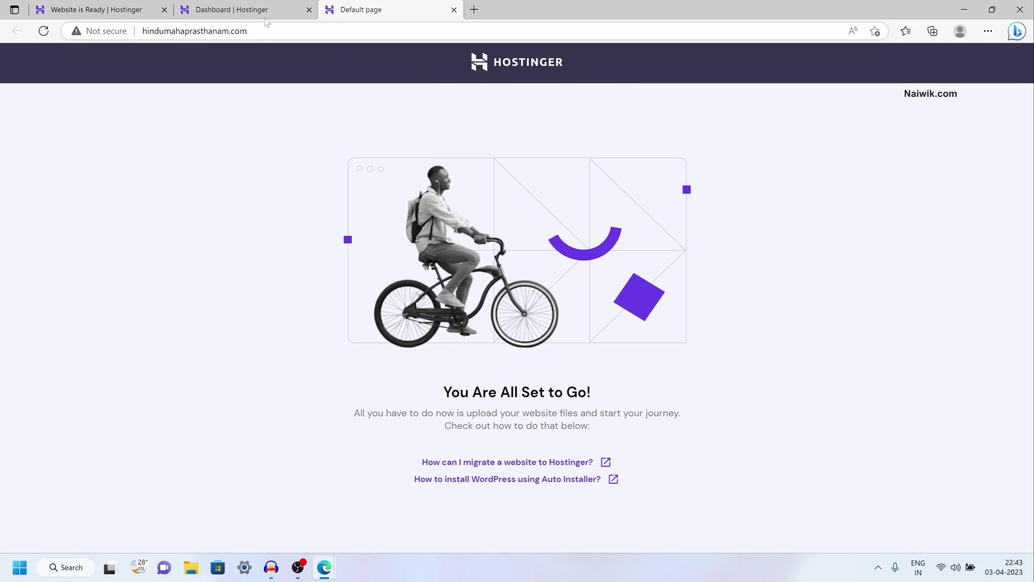
pyautogui.hotkey('ctrl', 'shift', 'Tab')
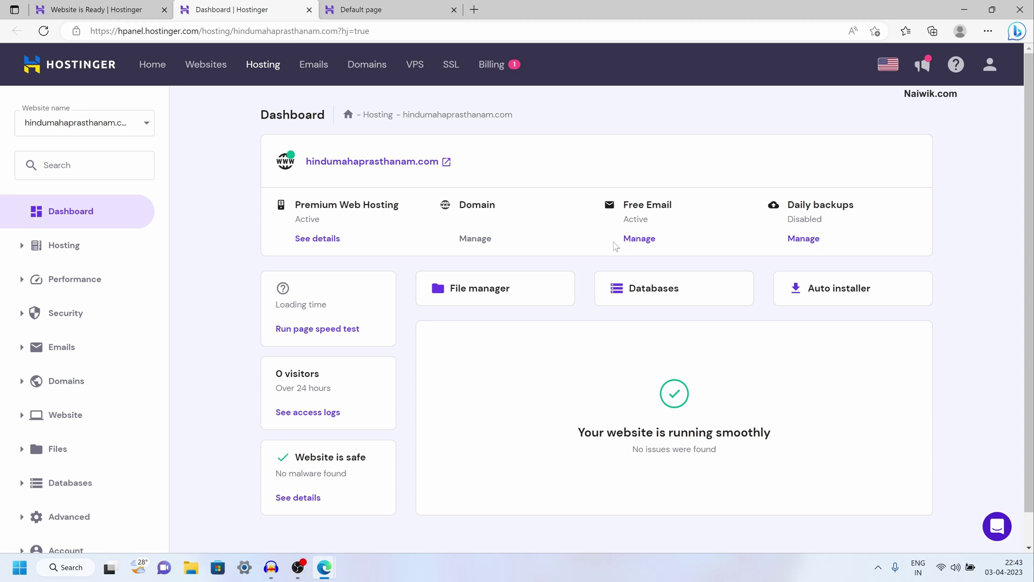